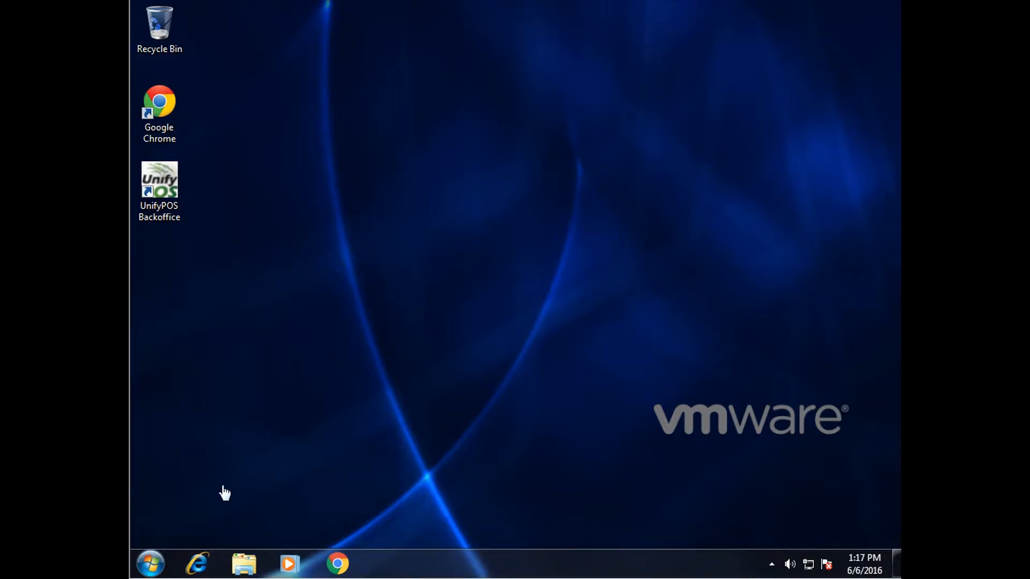
Launch OpenEdge Explorer from Start > All Programs > Progress > OpenEdge 11.4
{"action": "left_click", "coordinate": [156, 565]}
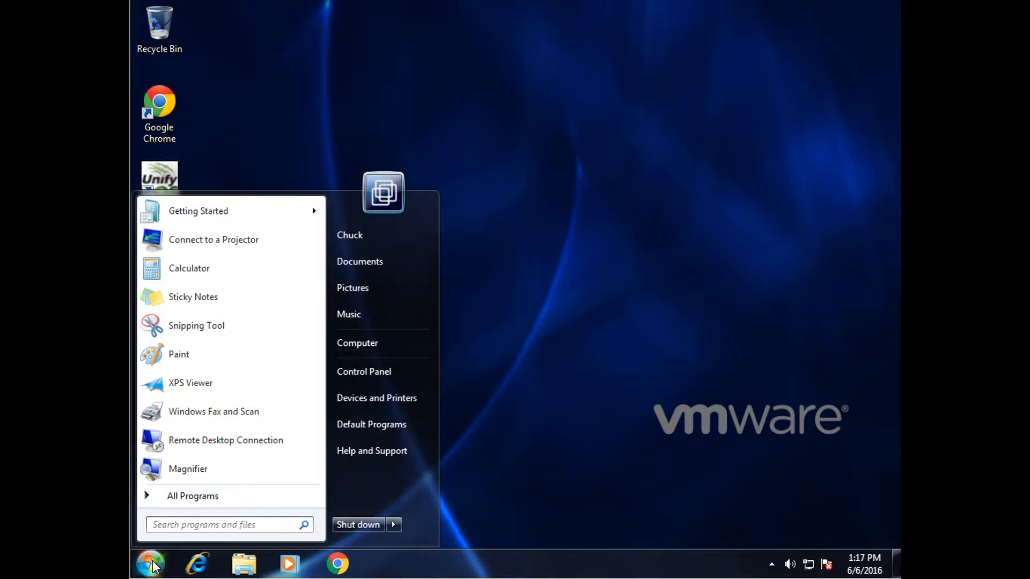
{"action": "left_click", "coordinate": [183, 503]}
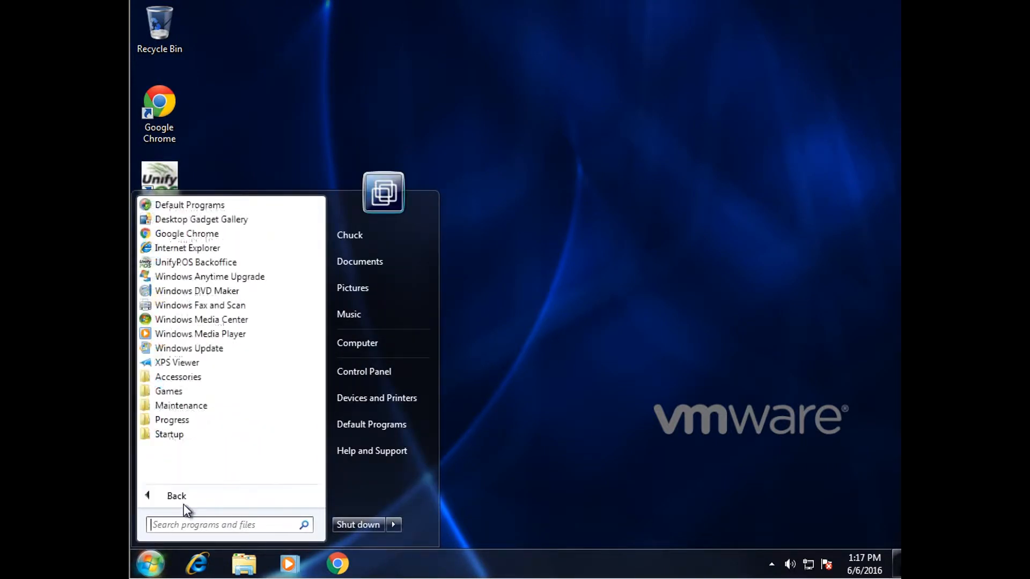
{"action": "left_click", "coordinate": [191, 422]}
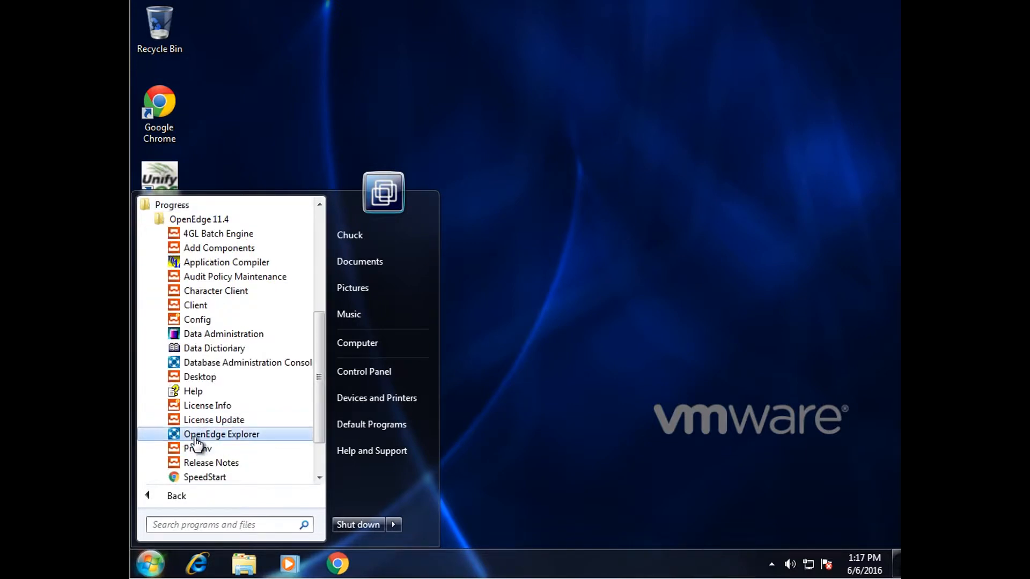
{"action": "left_click", "coordinate": [195, 435]}
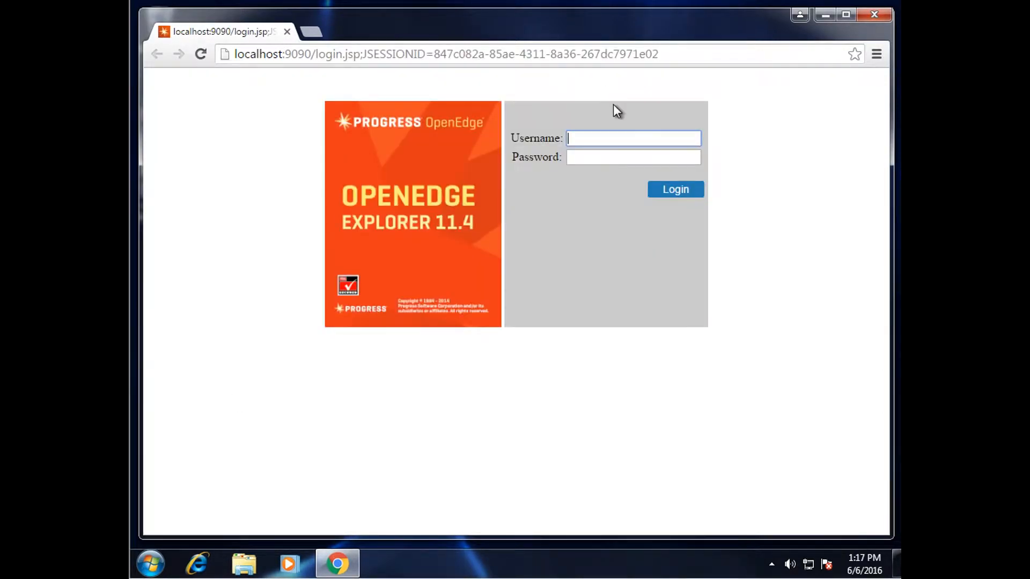
Log in with the administrator username and password, then dismiss the browser's save-password prompt
{"action": "type", "text": "admin"}
{"action": "key", "text": "Tab"}
{"action": "type", "text": "admin"}
{"action": "left_click", "coordinate": [660, 191]}
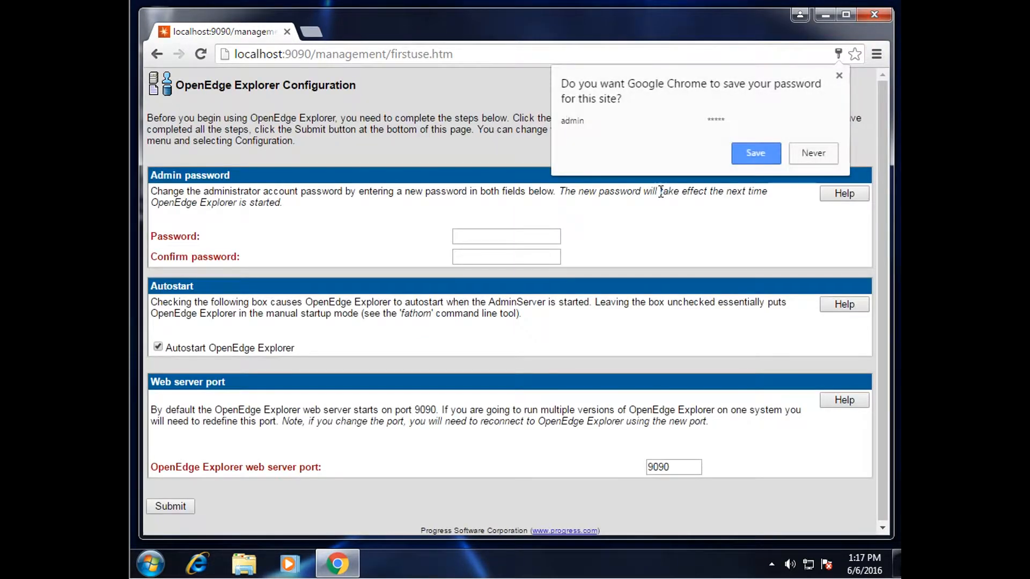
{"action": "left_click", "coordinate": [838, 77]}
Enter and confirm a new admin password on the first-use Configuration page
{"action": "left_click", "coordinate": [521, 231]}
{"action": "type", "text": "******"}
{"action": "key", "text": "Tab"}
{"action": "type", "text": "******"}
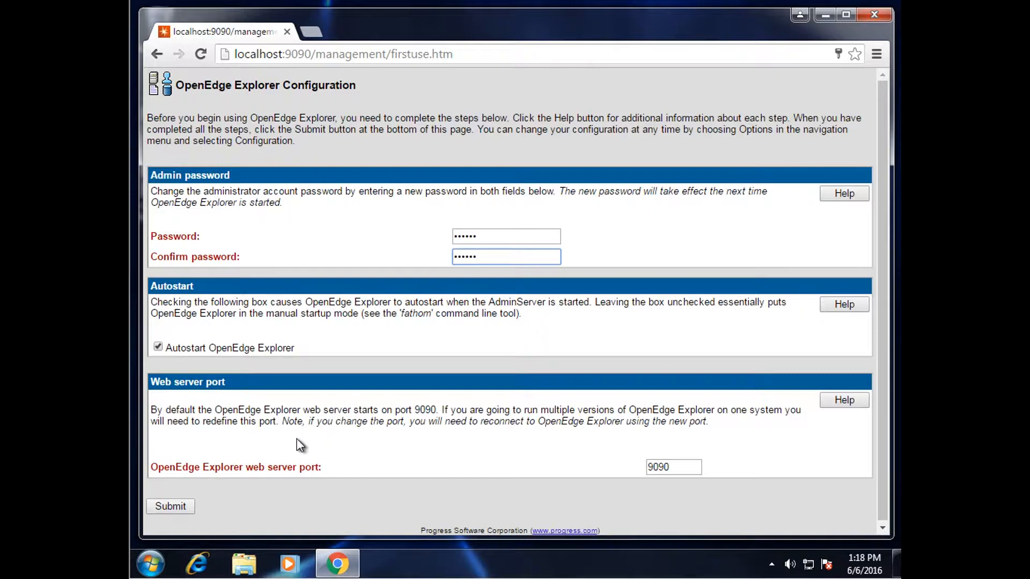
Submit the configuration, accept the web server restart, and acknowledge the update message
{"action": "left_click", "coordinate": [173, 507]}
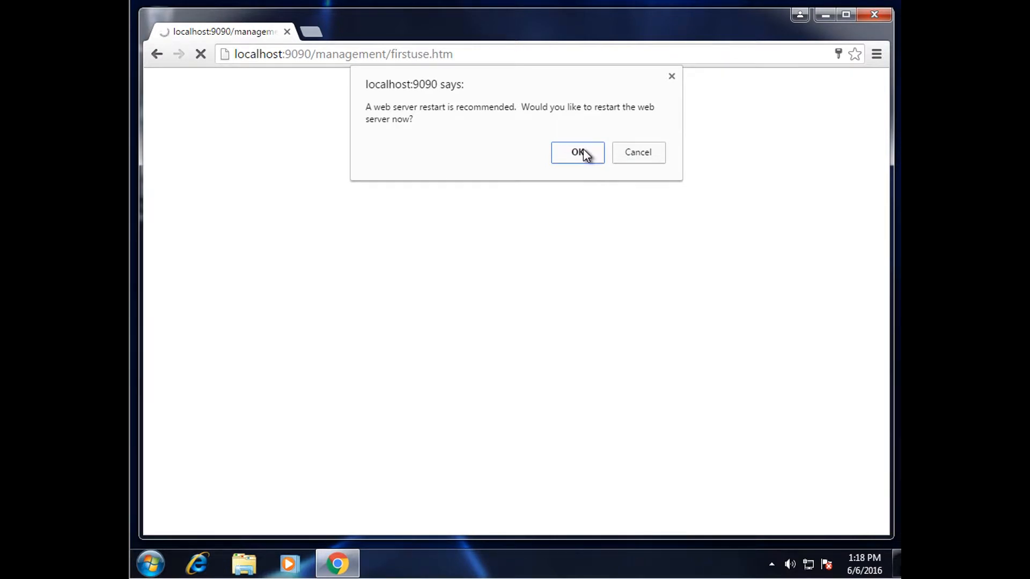
{"action": "left_click", "coordinate": [584, 150]}
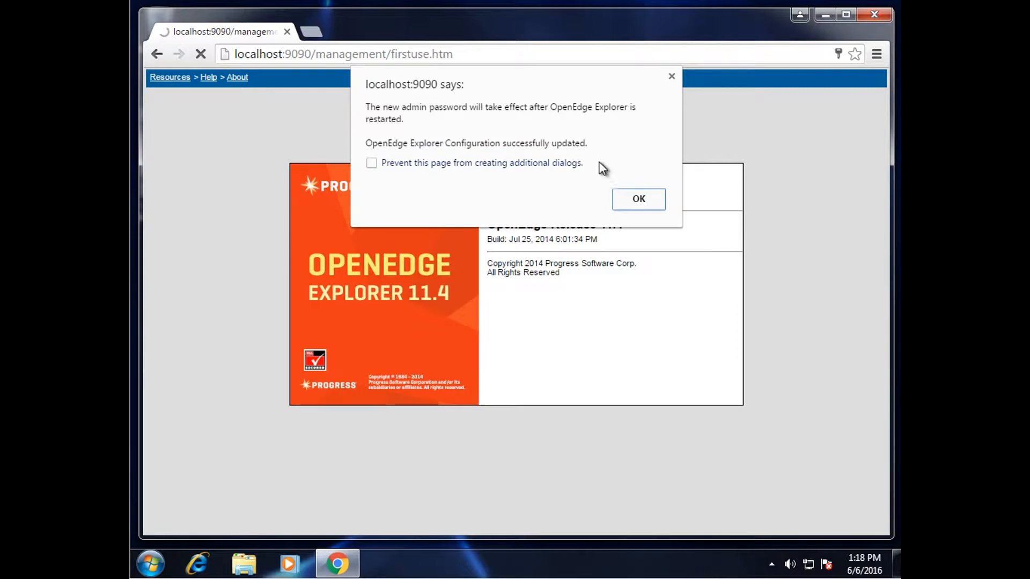
{"action": "left_click", "coordinate": [635, 201]}
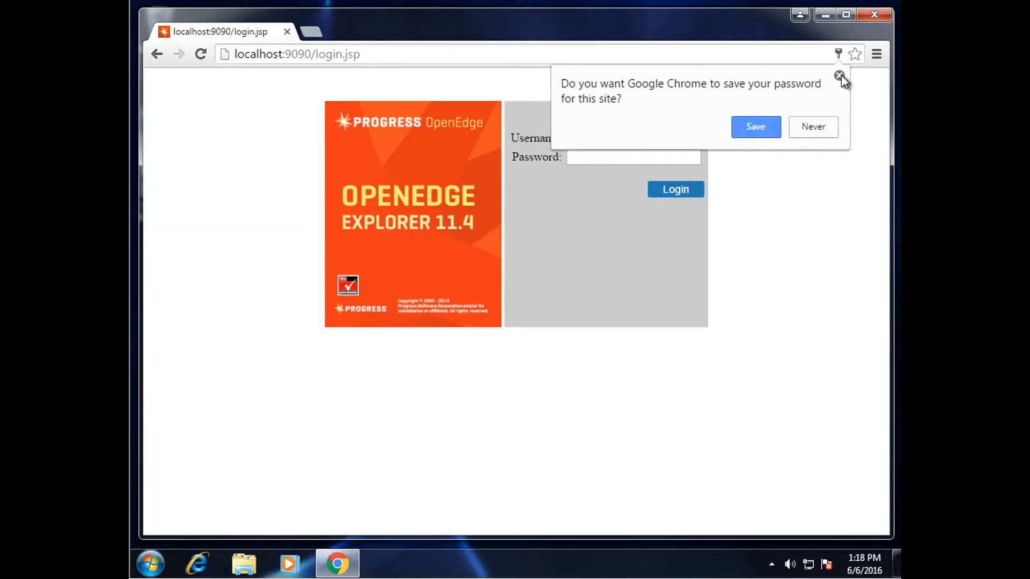
{"action": "left_click", "coordinate": [839, 76]}
Log back in as the admin user with the new password, correcting a mistyped entry
{"action": "left_click", "coordinate": [637, 136]}
{"action": "type", "text": "admin"}
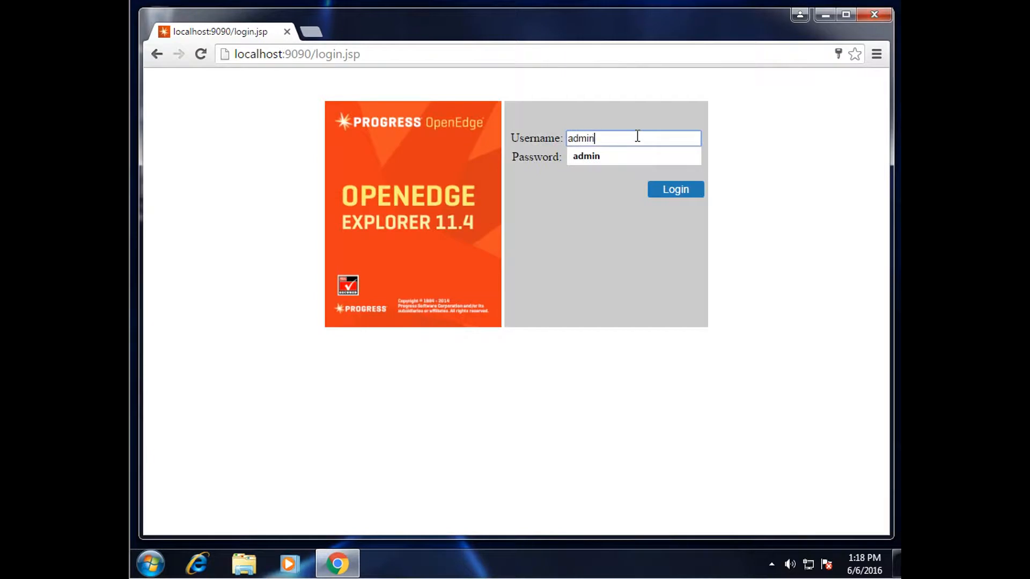
{"action": "key", "text": "Tab"}
{"action": "type", "text": "admi"}
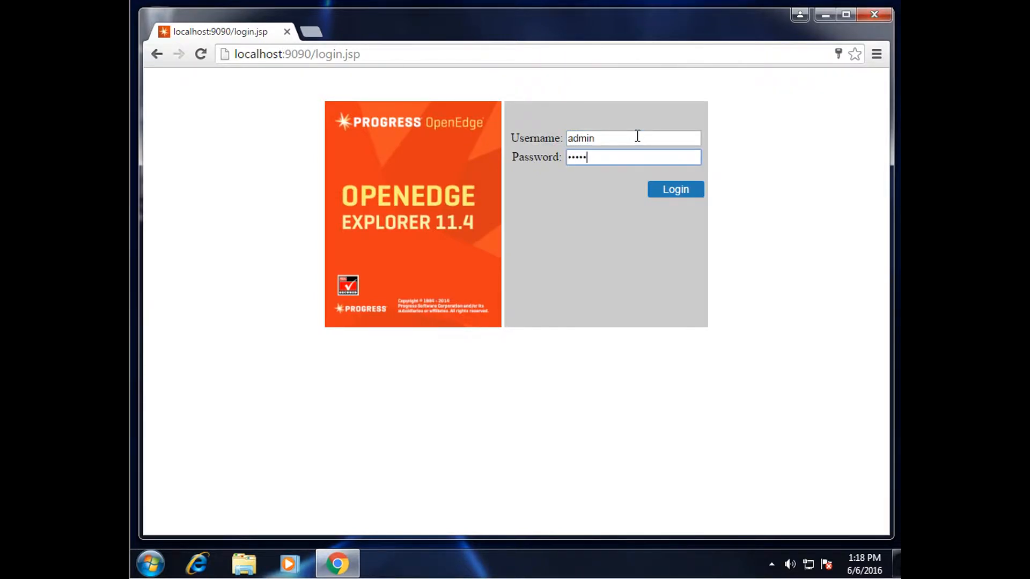
{"action": "key", "text": "BackSpace"}
{"action": "key", "text": "BackSpace"}
{"action": "key", "text": "BackSpace"}
{"action": "key", "text": "BackSpace"}
{"action": "type", "text": "••••••"}
{"action": "left_click", "coordinate": [665, 188]}
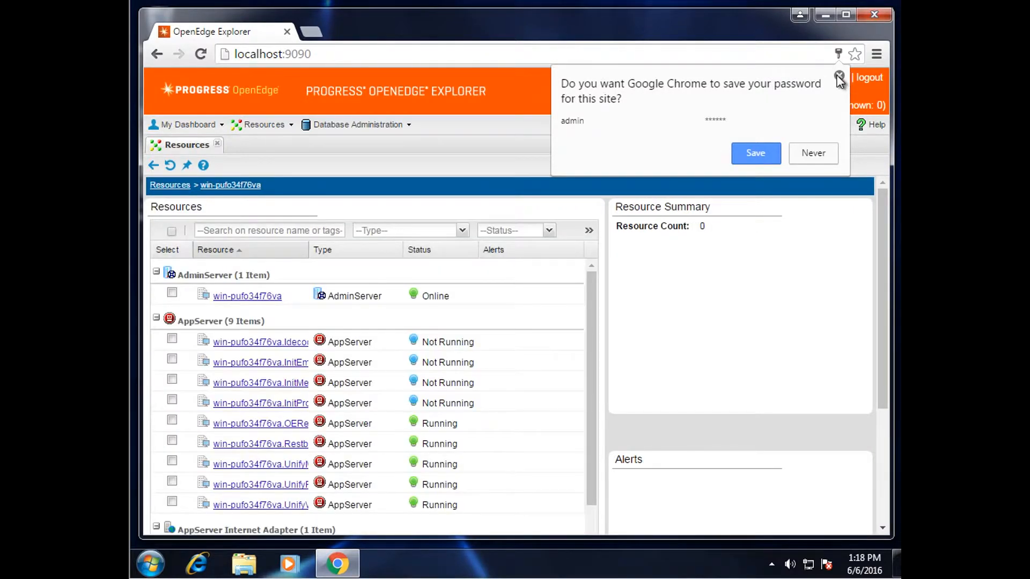
Dismiss the save-password prompt and scroll the Resources list down to the WebSpeed brokers
{"action": "left_click", "coordinate": [840, 79]}
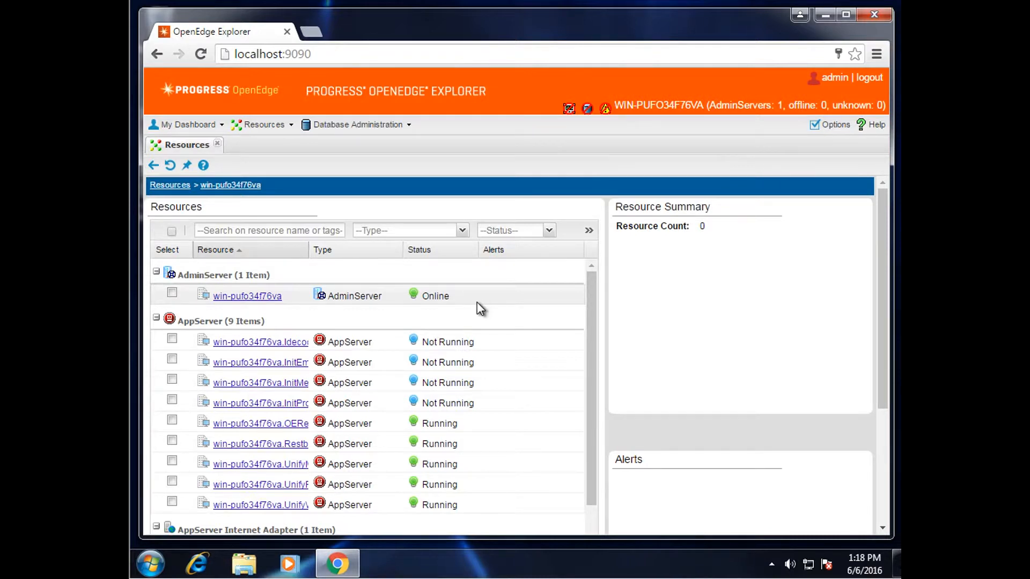
{"action": "left_click_drag", "start_coordinate": [594, 290], "coordinate": [590, 323]}
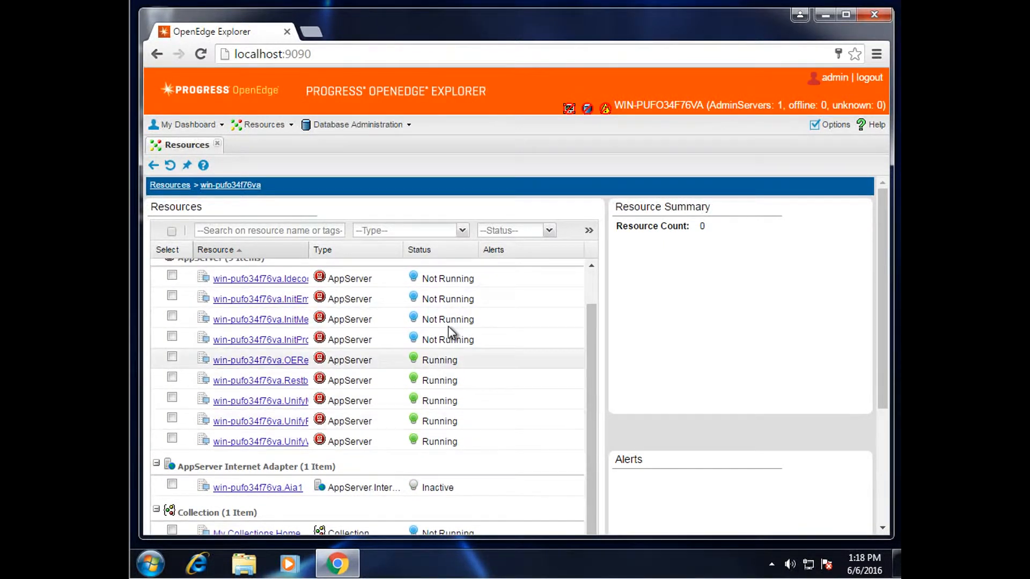
{"action": "left_click_drag", "start_coordinate": [590, 326], "coordinate": [590, 425]}
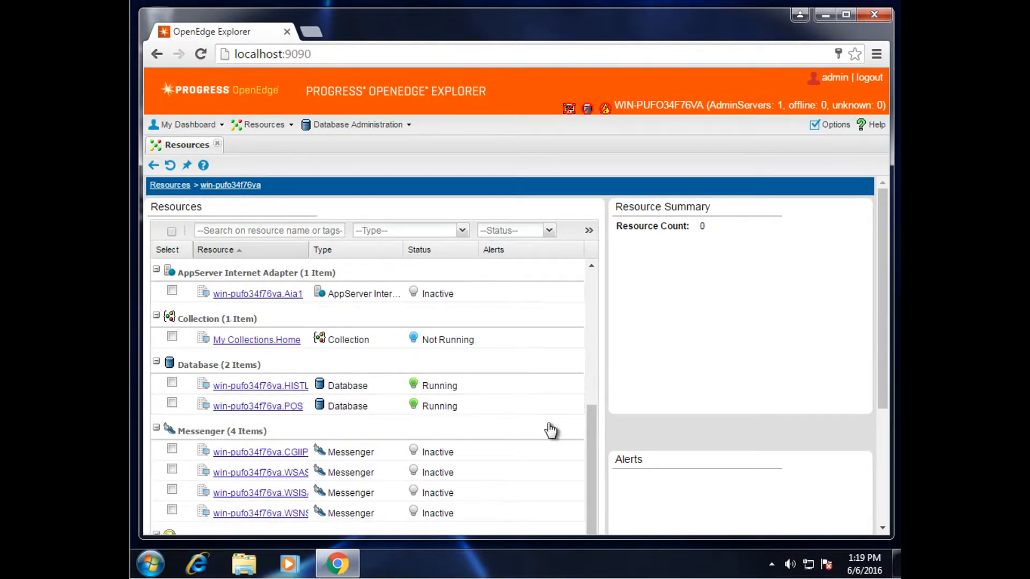
{"action": "left_click_drag", "start_coordinate": [590, 416], "coordinate": [584, 476]}
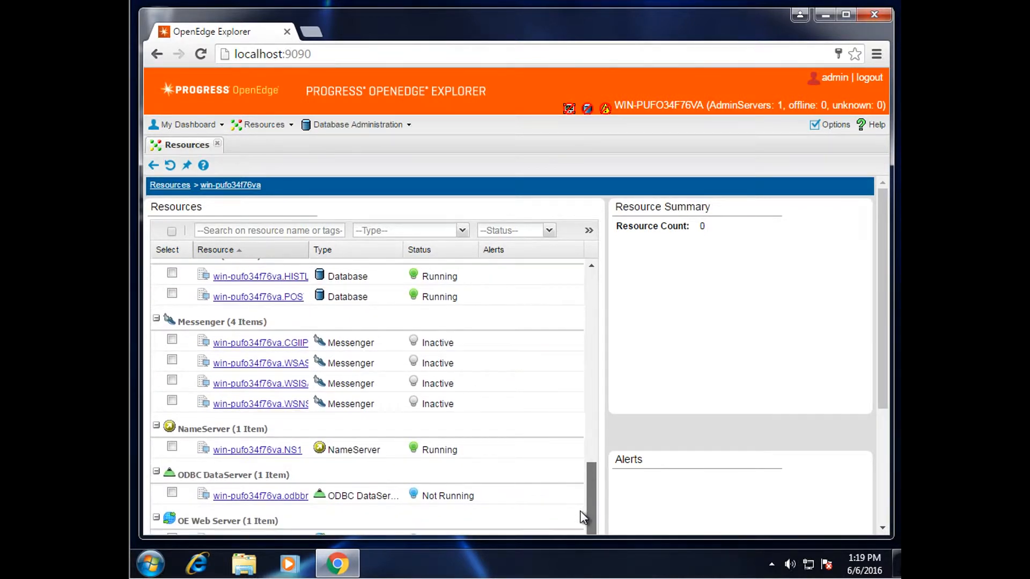
{"action": "scroll", "coordinate": [500, 494], "scroll_direction": "down", "scroll_amount": 5}
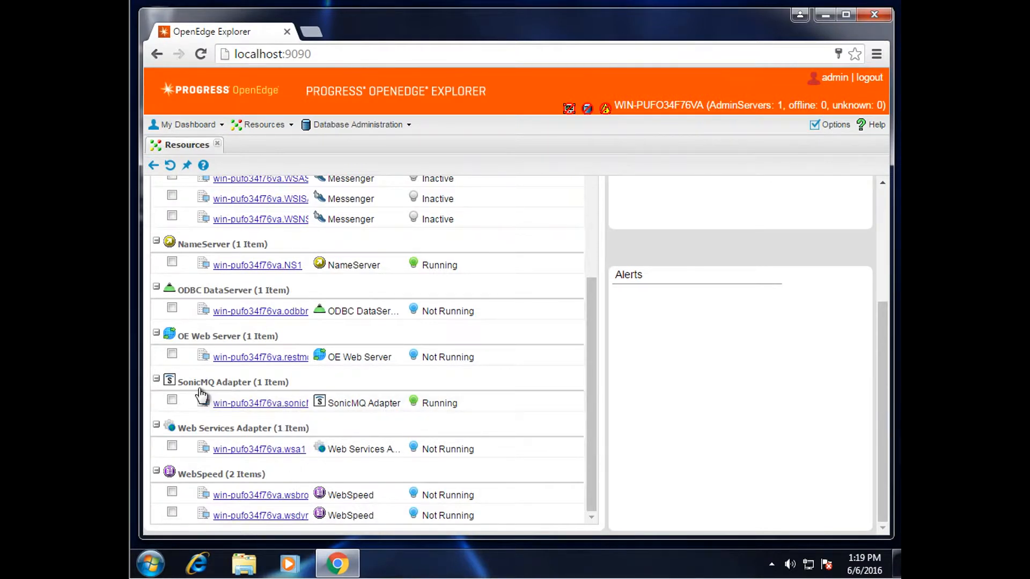
Tick the SonicMQ Adapter and the five running AppServer rows in the Resources list
{"action": "left_click", "coordinate": [173, 400]}
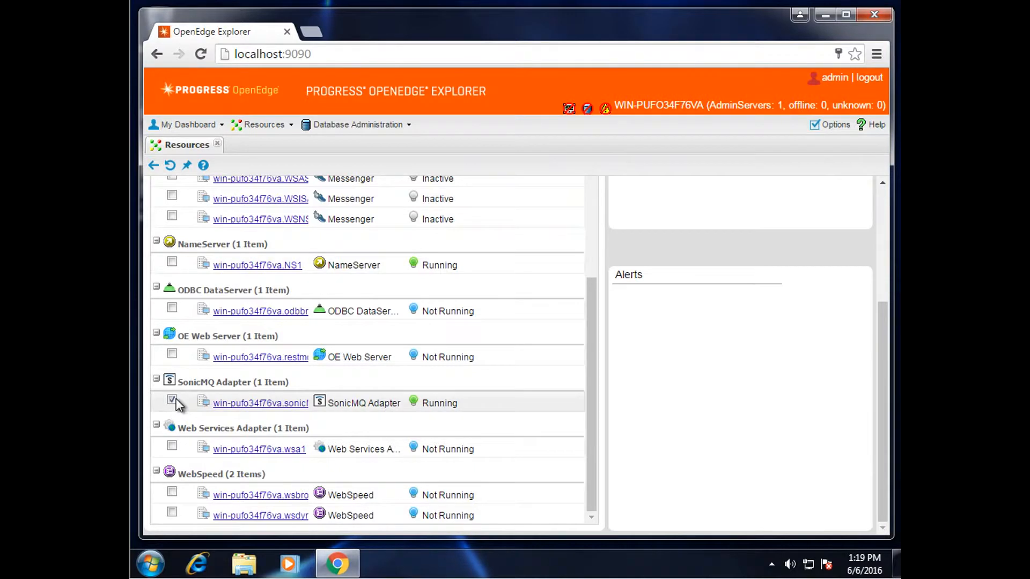
{"action": "scroll", "coordinate": [176, 398], "scroll_direction": "up", "scroll_amount": 7}
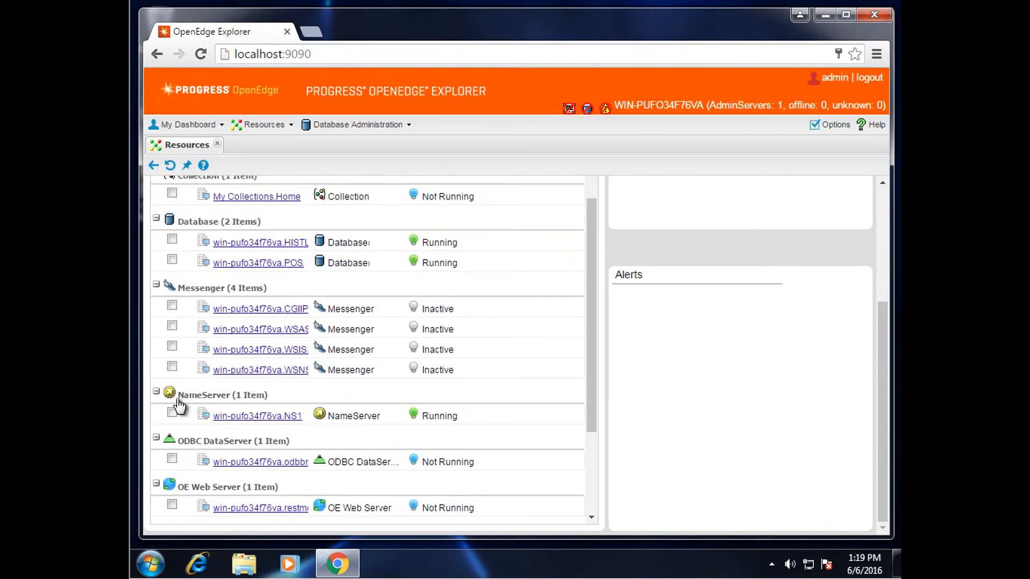
{"action": "scroll", "coordinate": [177, 403], "scroll_direction": "up", "scroll_amount": 1}
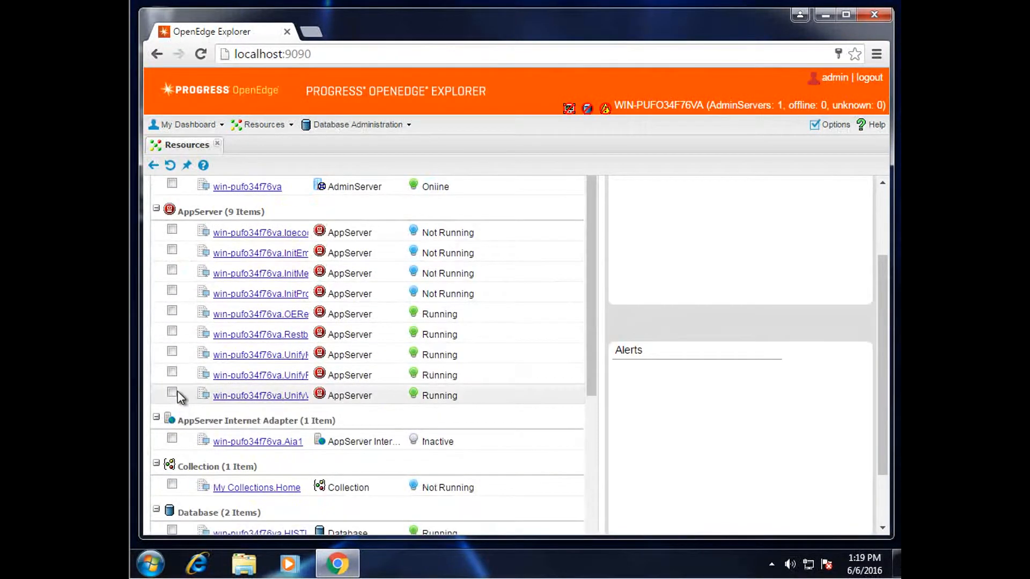
{"action": "left_click", "coordinate": [175, 395]}
{"action": "left_click", "coordinate": [174, 373]}
{"action": "left_click", "coordinate": [174, 353]}
{"action": "left_click", "coordinate": [173, 332]}
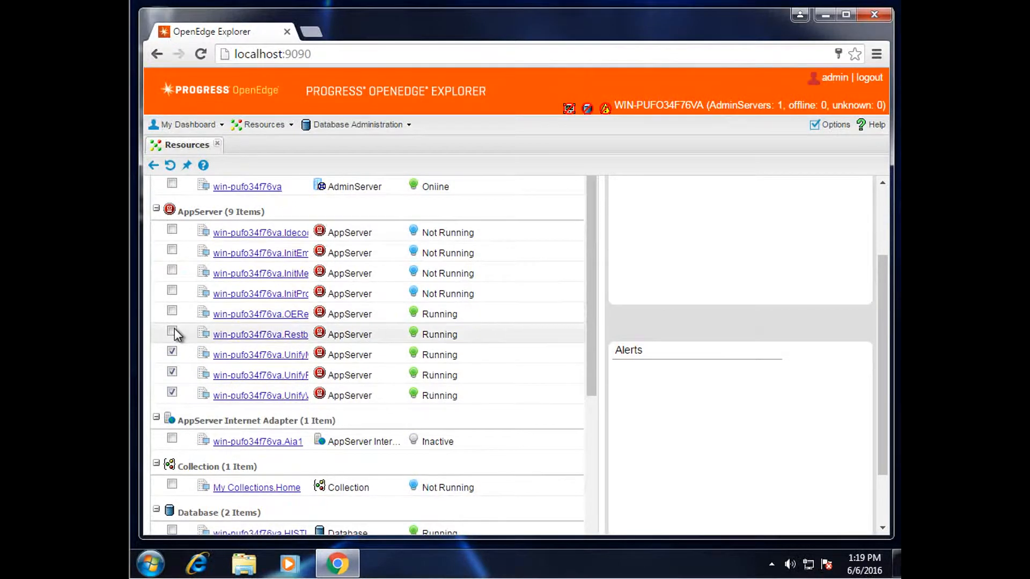
{"action": "left_click", "coordinate": [175, 314]}
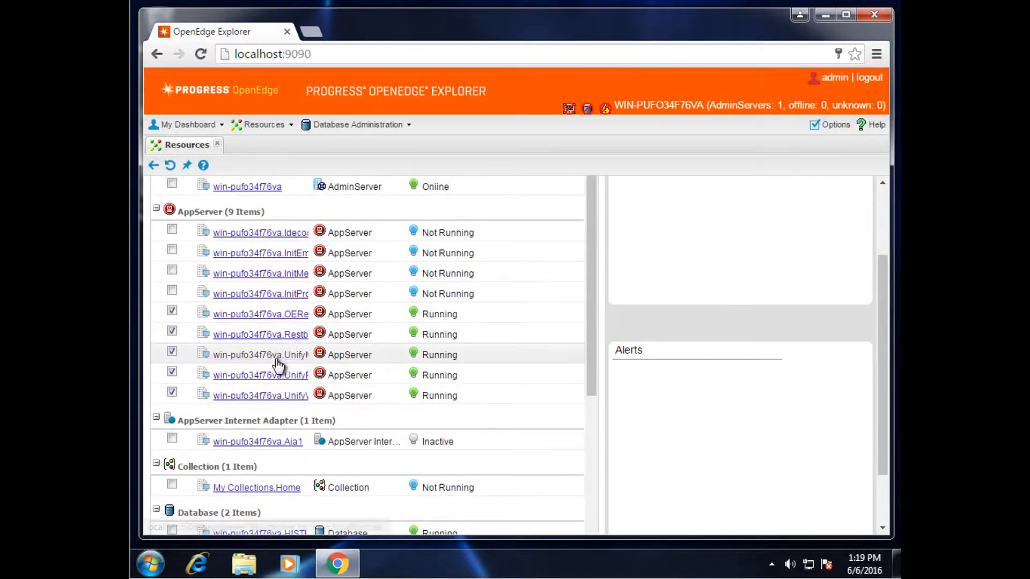
{"action": "scroll", "coordinate": [275, 362], "scroll_direction": "up", "scroll_amount": 3}
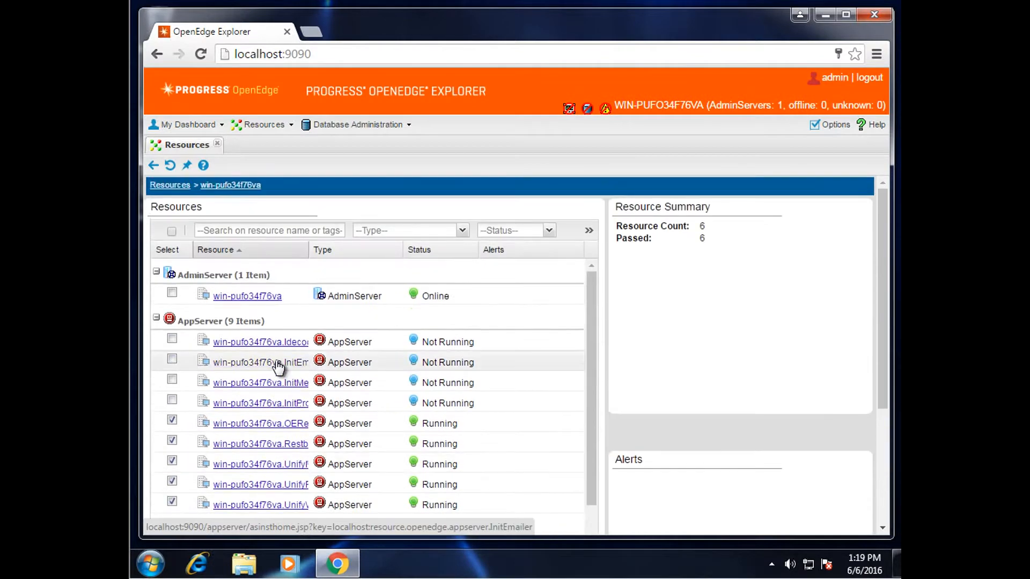
{"action": "left_click", "coordinate": [589, 232]}
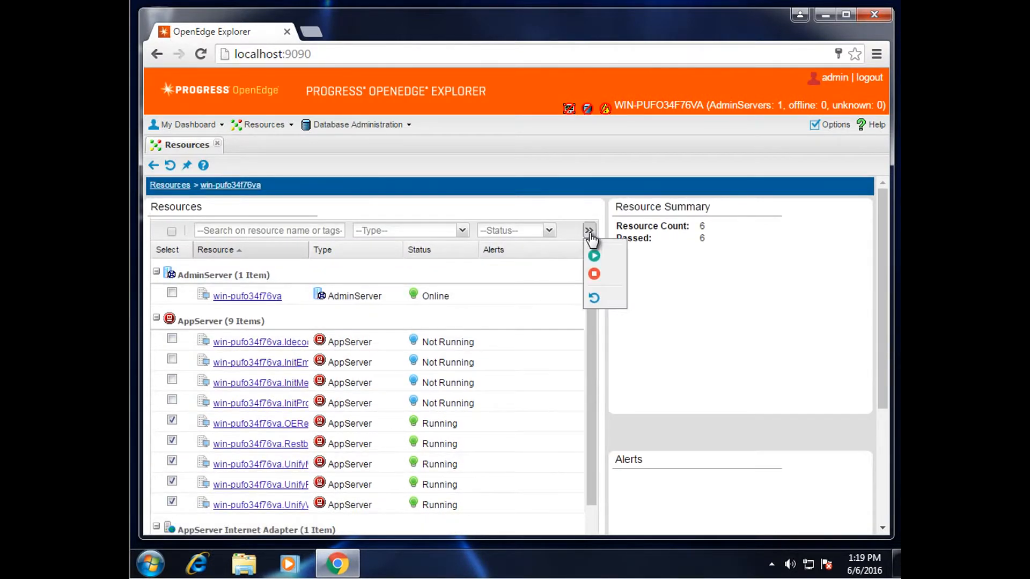
{"action": "left_click", "coordinate": [603, 277]}
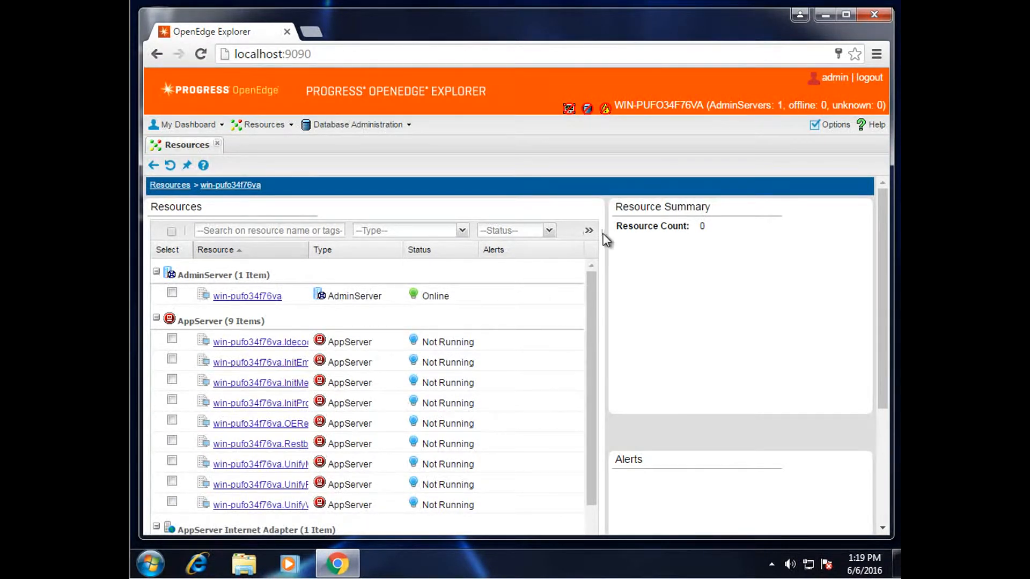
{"action": "scroll", "coordinate": [525, 332], "scroll_direction": "down", "scroll_amount": 4}
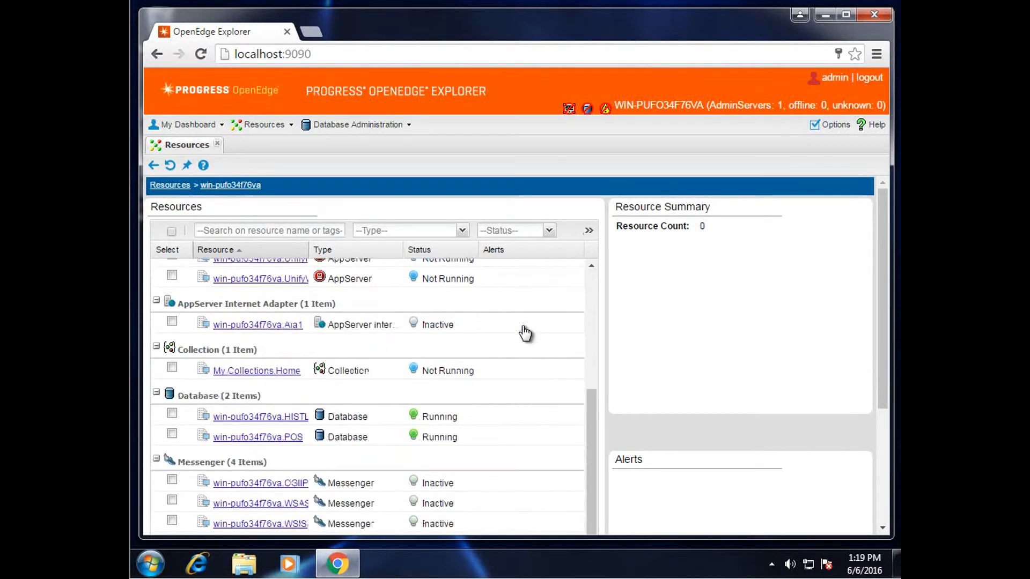
{"action": "scroll", "coordinate": [524, 332], "scroll_direction": "down", "scroll_amount": 3}
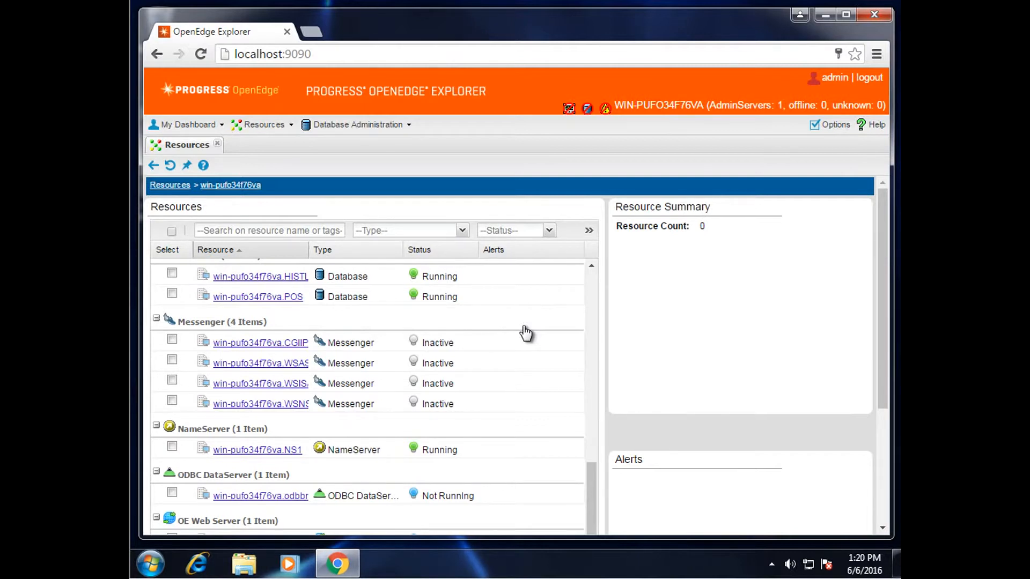
{"action": "scroll", "coordinate": [526, 334], "scroll_direction": "up", "scroll_amount": 5}
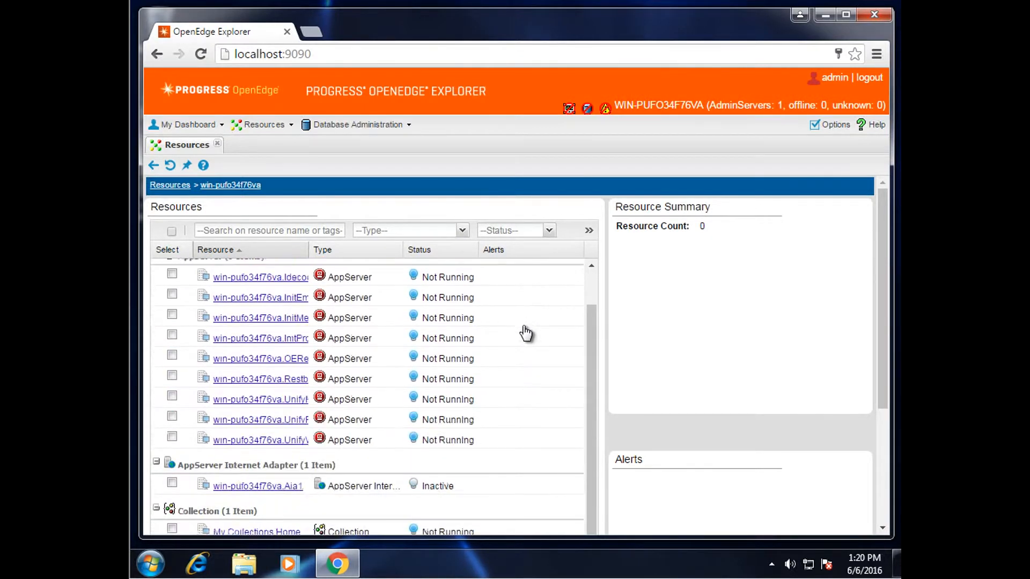
Uncheck Auto start in UnifyWorker's configuration, save it, and return to Resources
{"action": "left_click", "coordinate": [292, 442]}
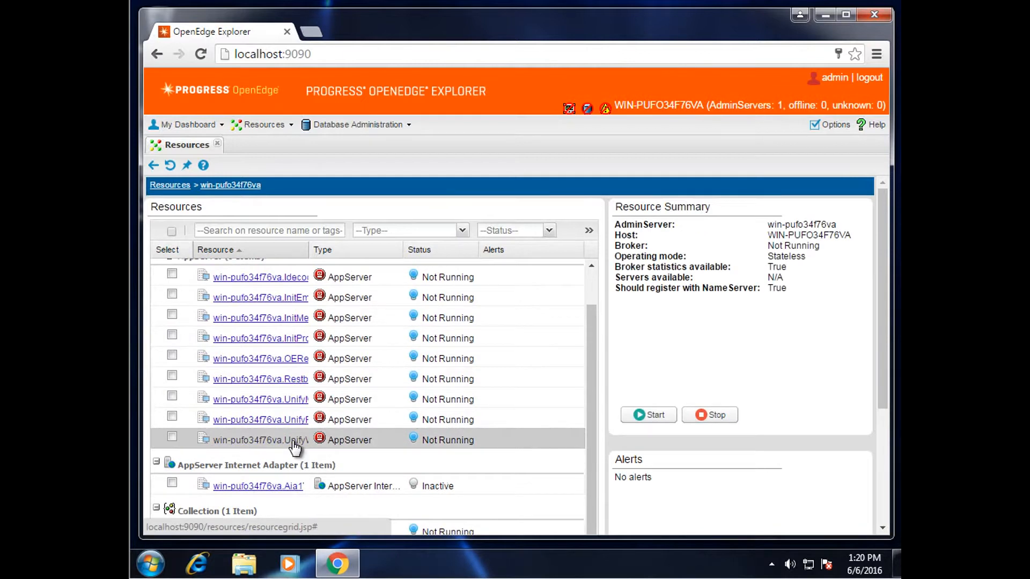
{"action": "left_click", "coordinate": [293, 441]}
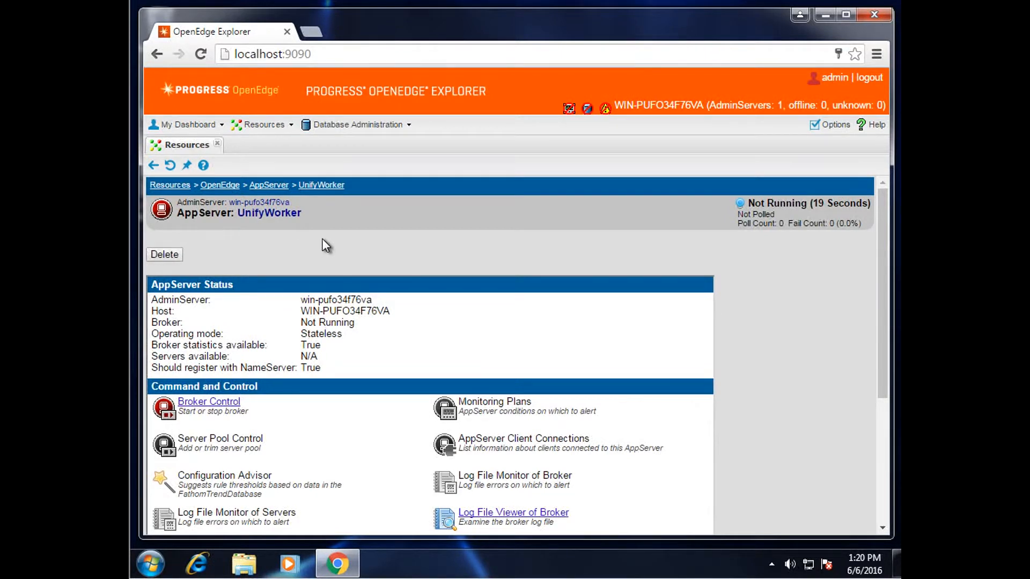
{"action": "scroll", "coordinate": [419, 241], "scroll_direction": "down", "scroll_amount": 2}
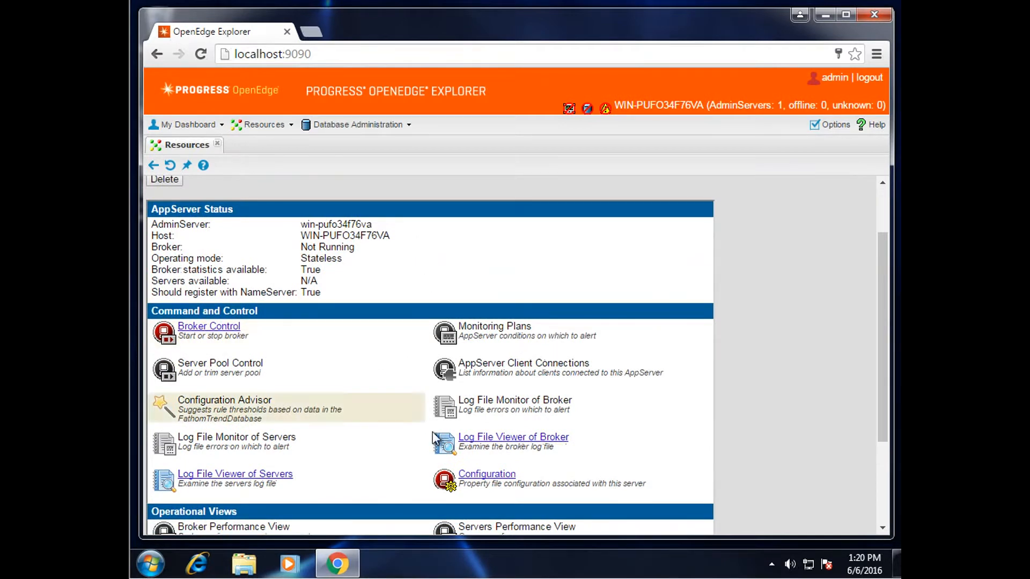
{"action": "left_click", "coordinate": [494, 476]}
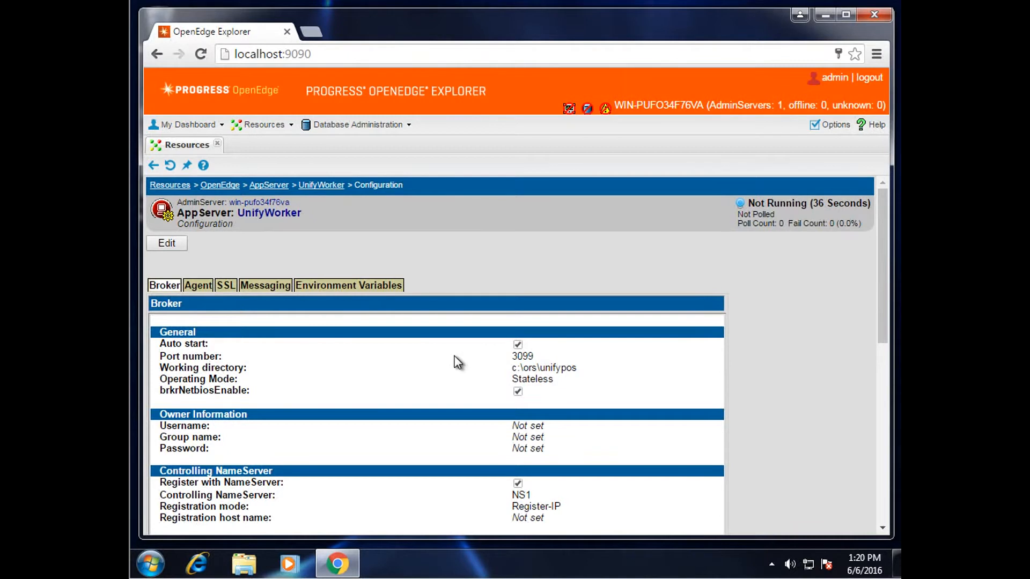
{"action": "left_click", "coordinate": [177, 244]}
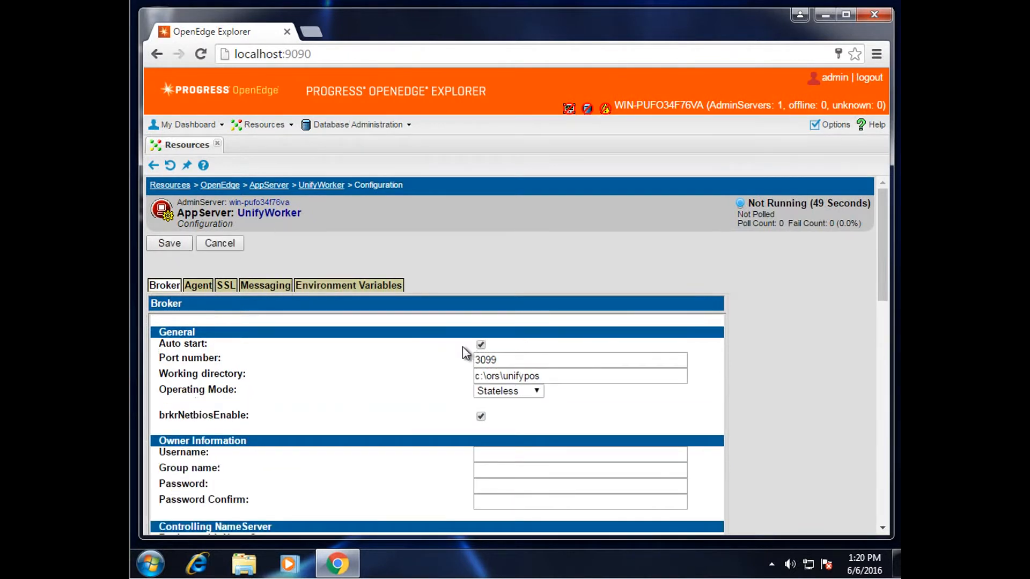
{"action": "left_click", "coordinate": [481, 345]}
{"action": "left_click", "coordinate": [178, 243]}
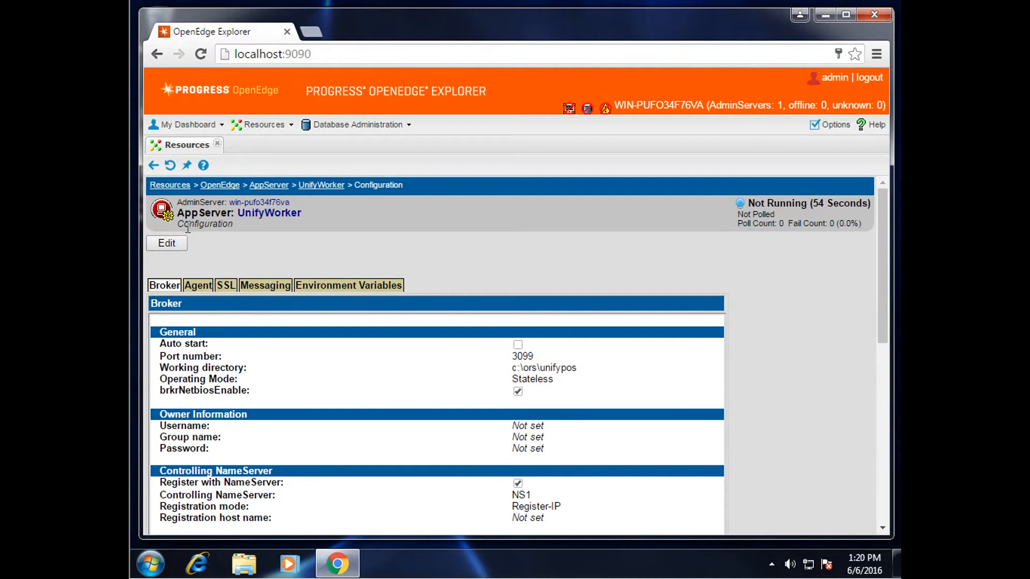
{"action": "left_click", "coordinate": [168, 188]}
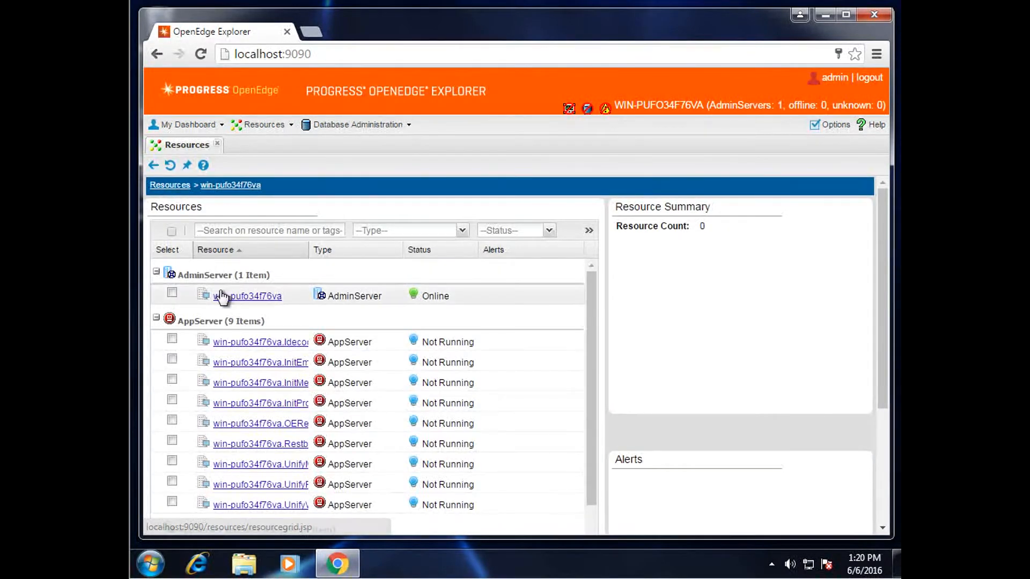
Disable Auto start in UnifyMessenger's configuration, save it, and return to Resources
{"action": "left_click", "coordinate": [256, 464]}
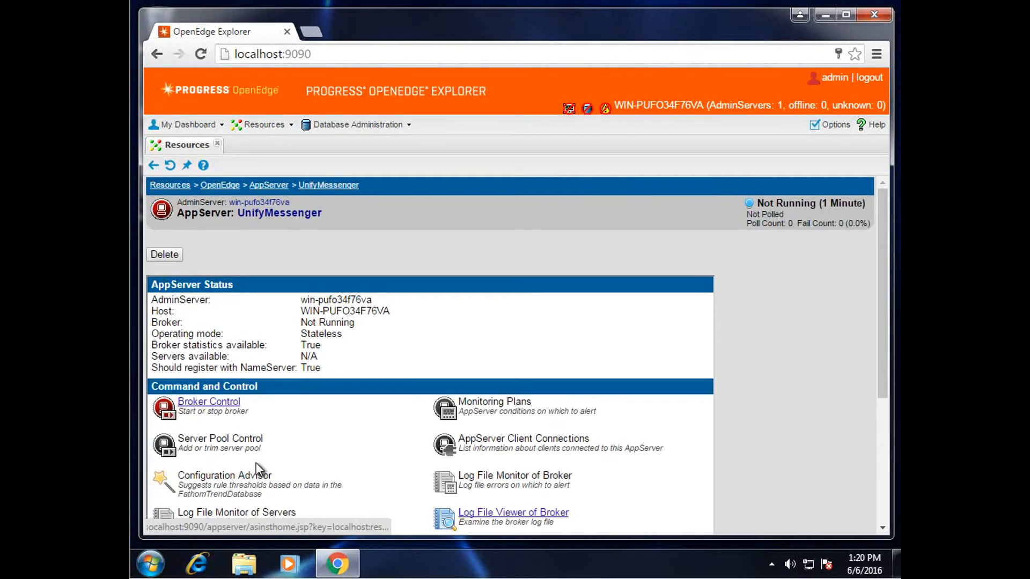
{"action": "scroll", "coordinate": [358, 462], "scroll_direction": "down", "scroll_amount": 3}
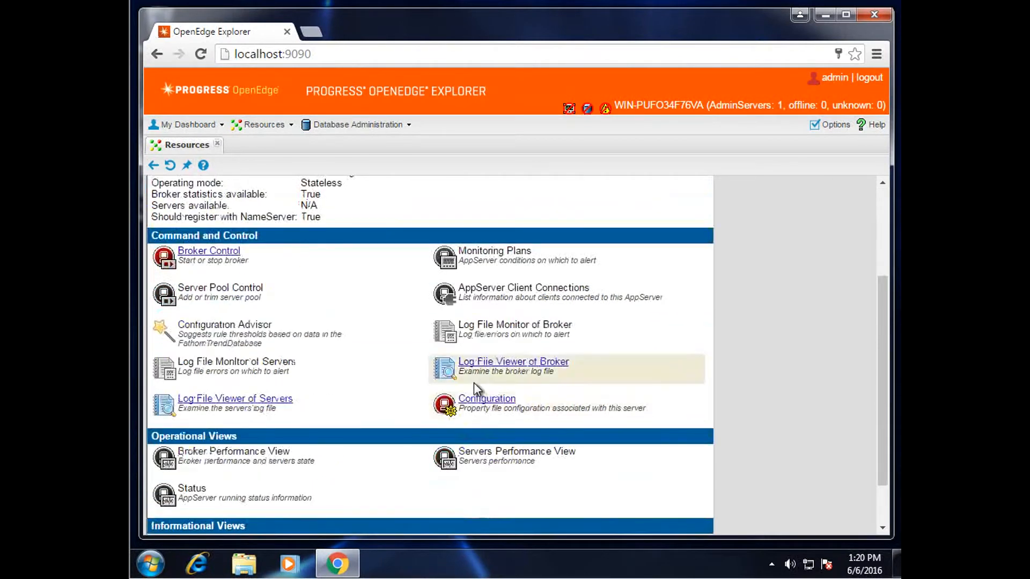
{"action": "left_click", "coordinate": [476, 402]}
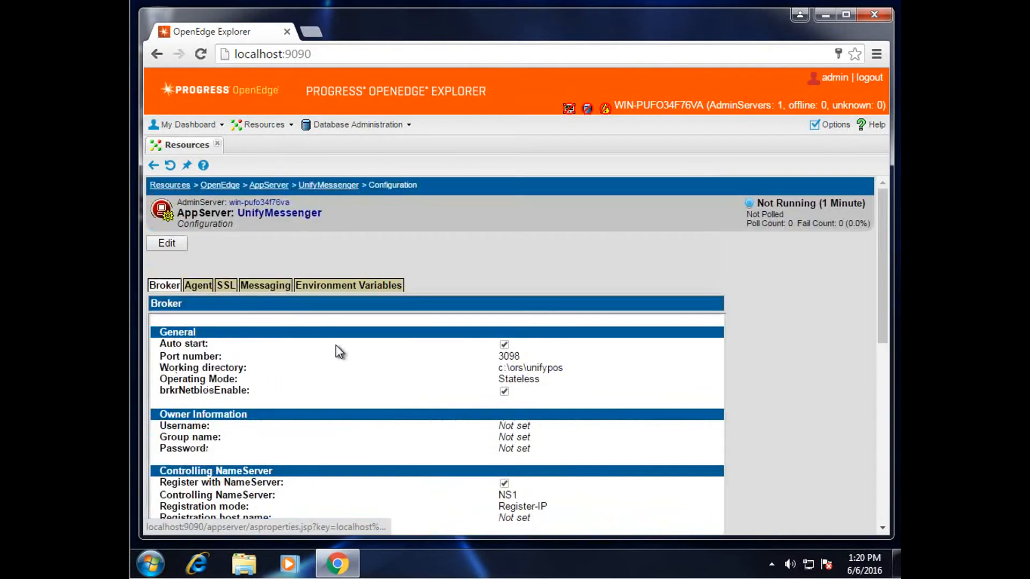
{"action": "left_click", "coordinate": [163, 242]}
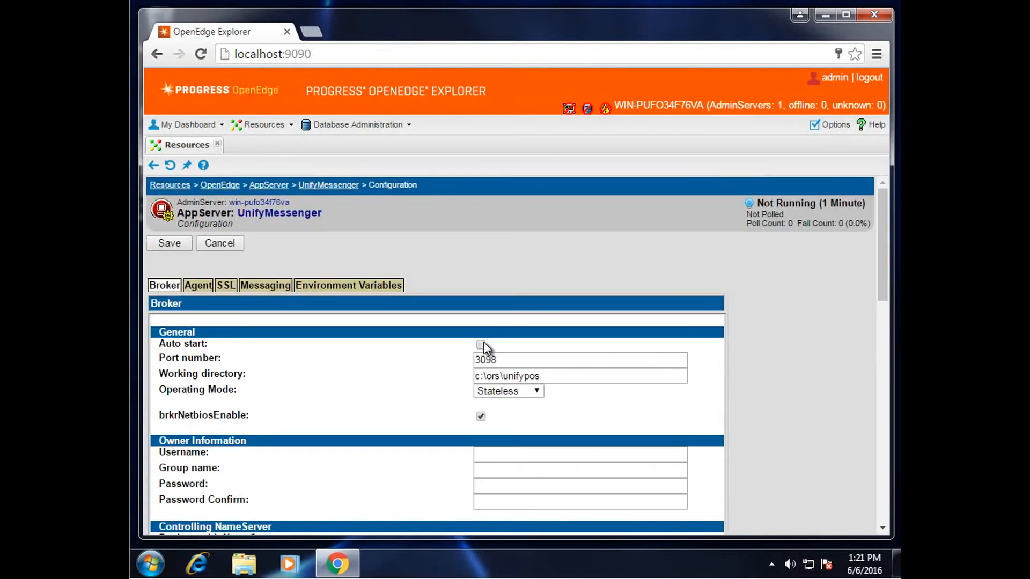
{"action": "left_click", "coordinate": [170, 244]}
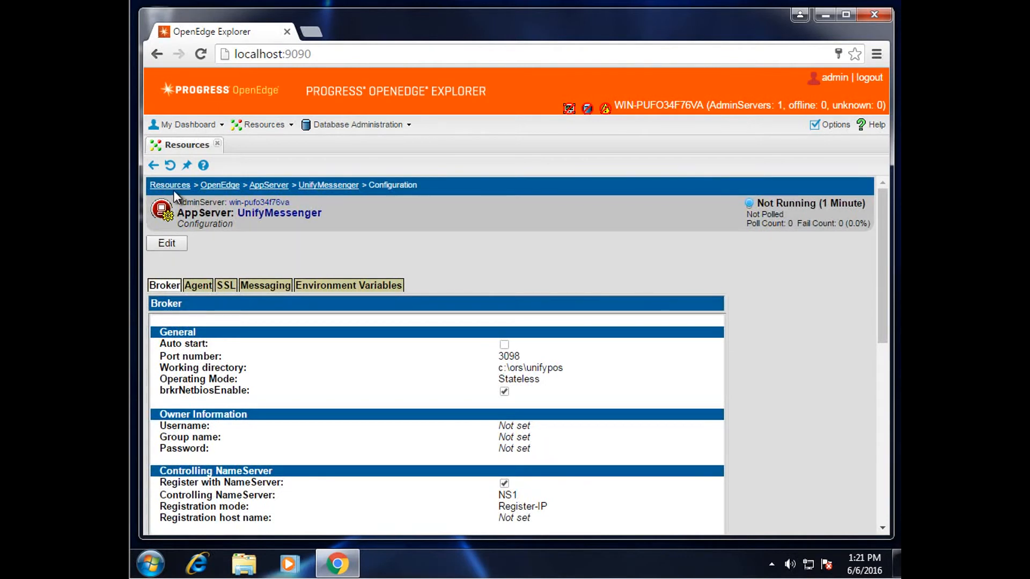
{"action": "left_click", "coordinate": [183, 187]}
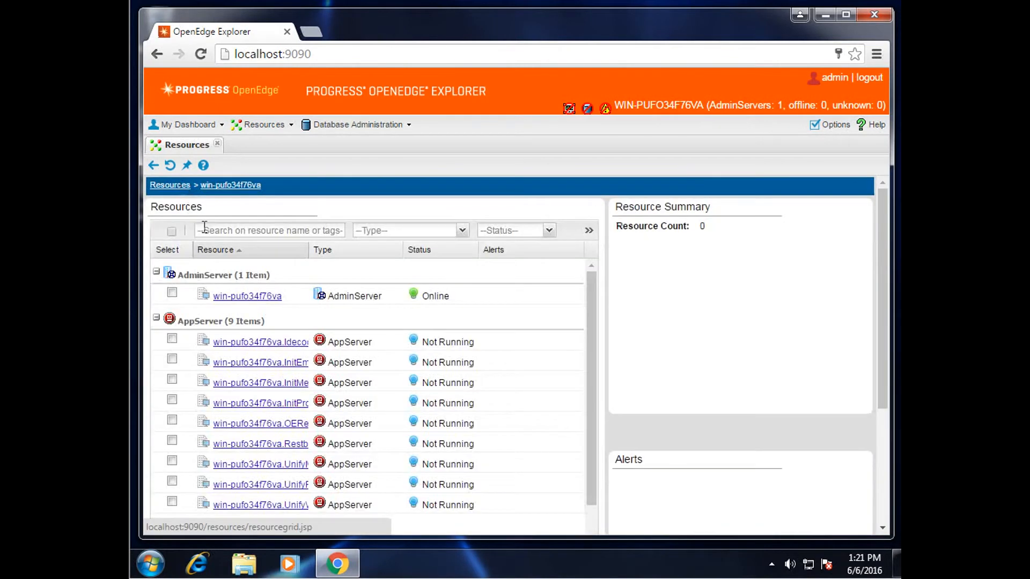
Select the HISTL and POS databases and stop them from the actions menu
{"action": "scroll", "coordinate": [262, 346], "scroll_direction": "down", "scroll_amount": 5}
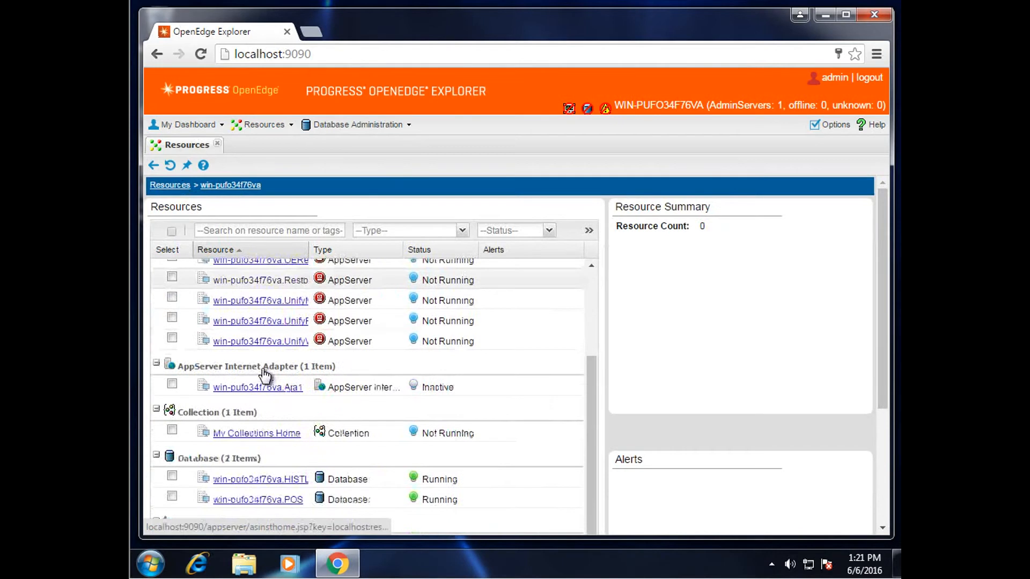
{"action": "left_click", "coordinate": [171, 414]}
{"action": "left_click", "coordinate": [171, 434]}
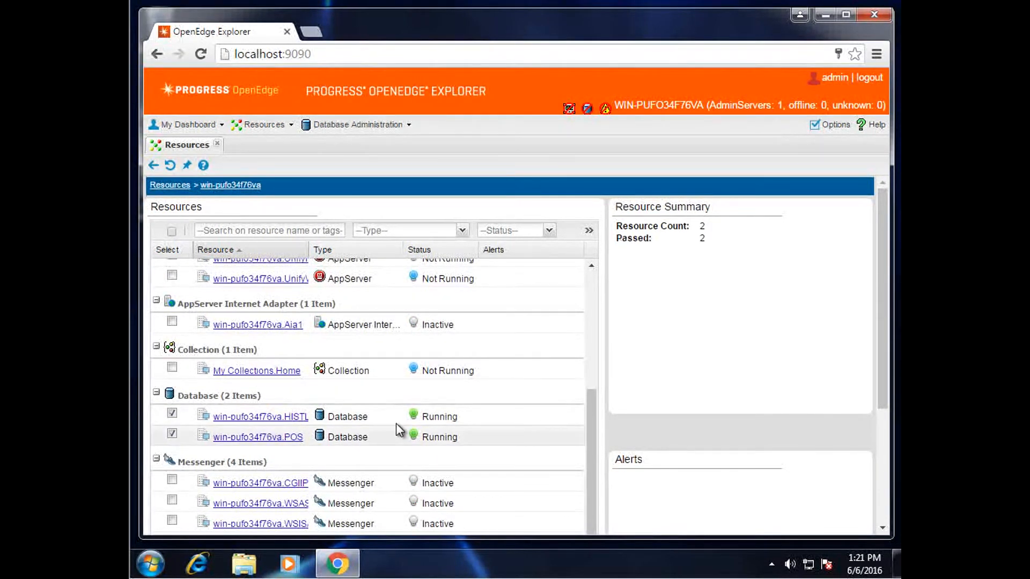
{"action": "left_click", "coordinate": [589, 231]}
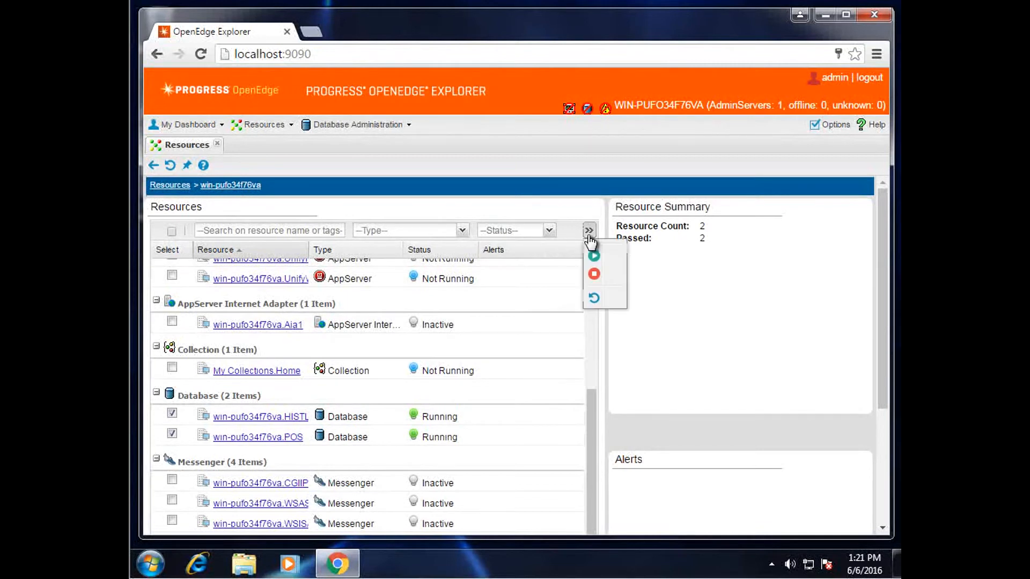
{"action": "left_click", "coordinate": [594, 274]}
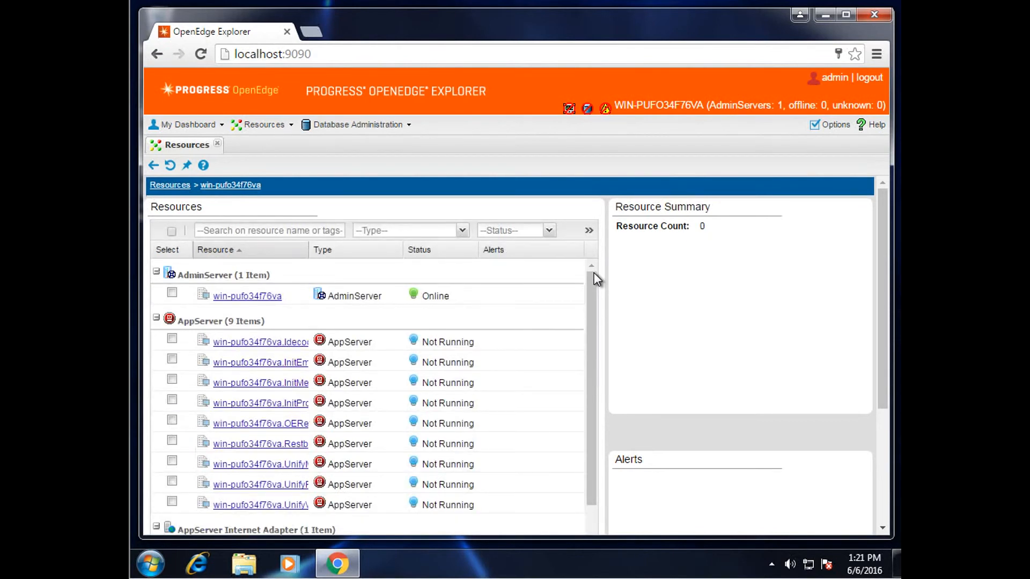
{"action": "scroll", "coordinate": [558, 343], "scroll_direction": "down", "scroll_amount": 5}
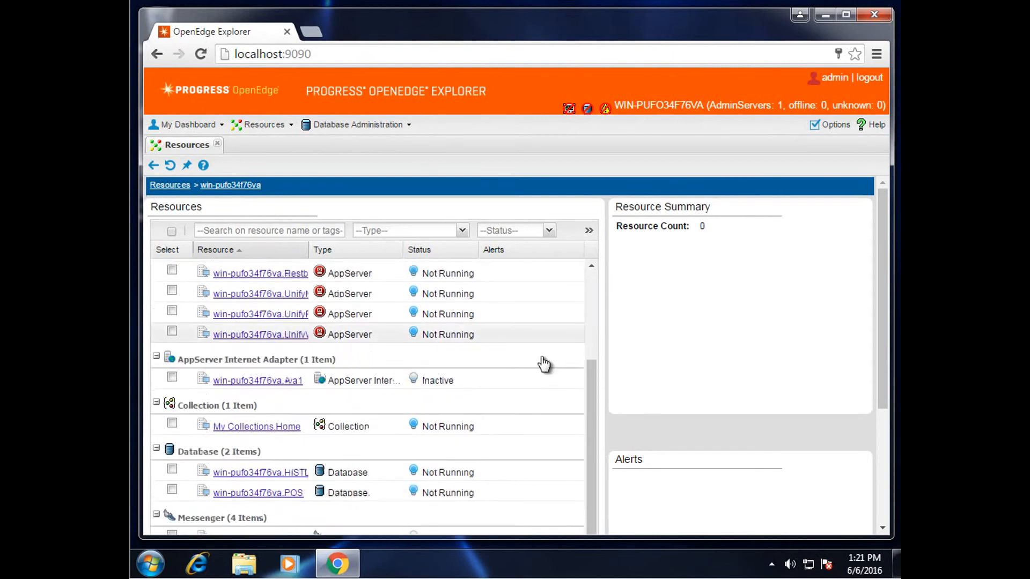
{"action": "scroll", "coordinate": [523, 377], "scroll_direction": "down", "scroll_amount": 1}
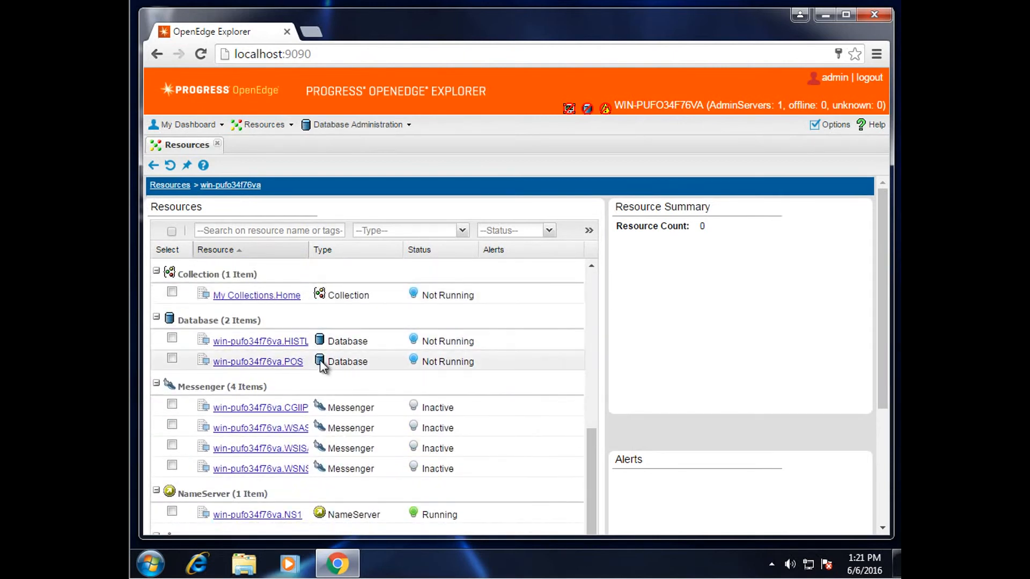
Start the POS and HISTL databases again, then close the browser window
{"action": "left_click", "coordinate": [172, 359]}
{"action": "left_click", "coordinate": [172, 338]}
{"action": "scroll", "coordinate": [418, 395], "scroll_direction": "up", "scroll_amount": 6}
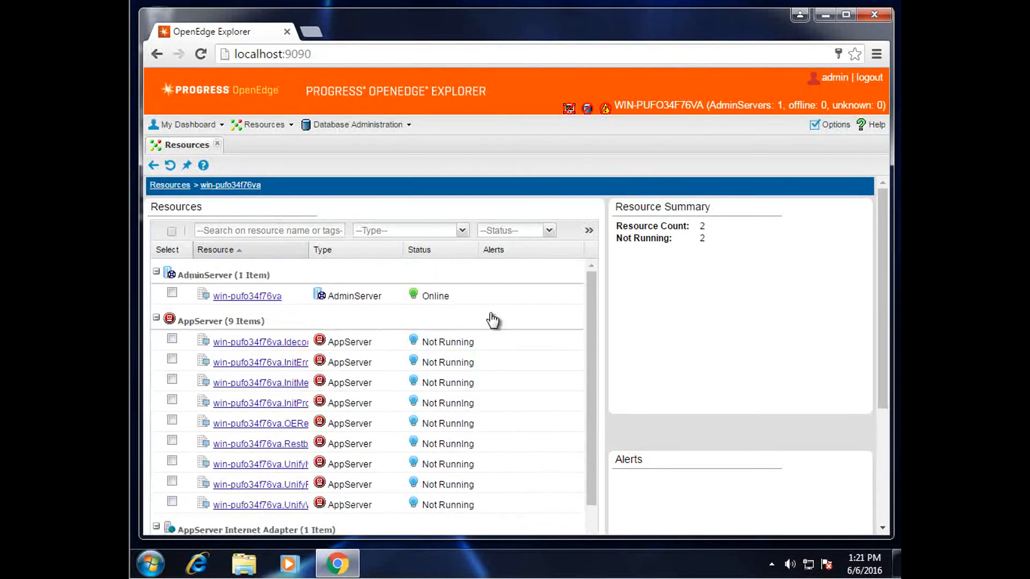
{"action": "left_click", "coordinate": [588, 230]}
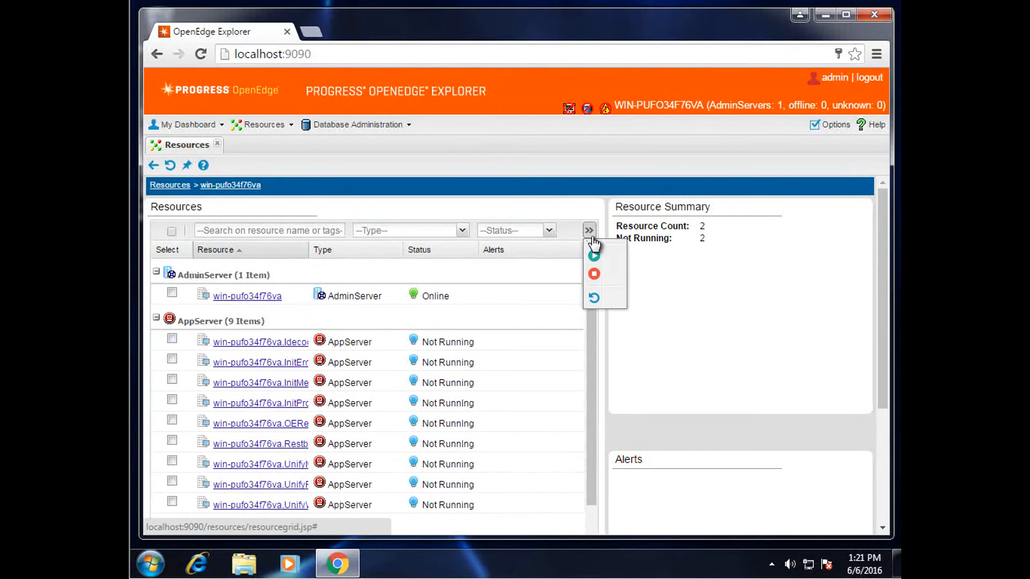
{"action": "left_click", "coordinate": [595, 256]}
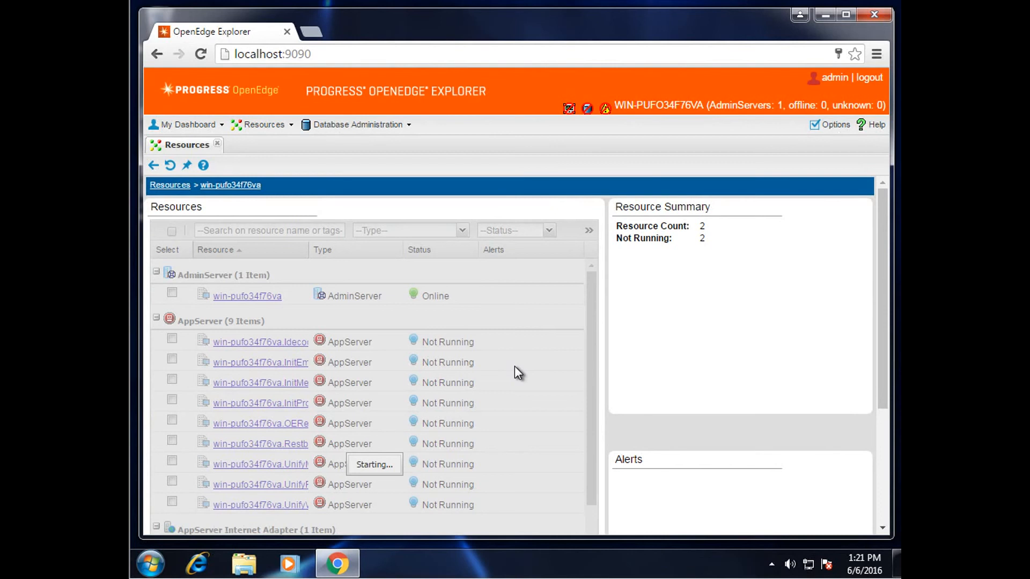
{"action": "scroll", "coordinate": [514, 366], "scroll_direction": "down", "scroll_amount": 4}
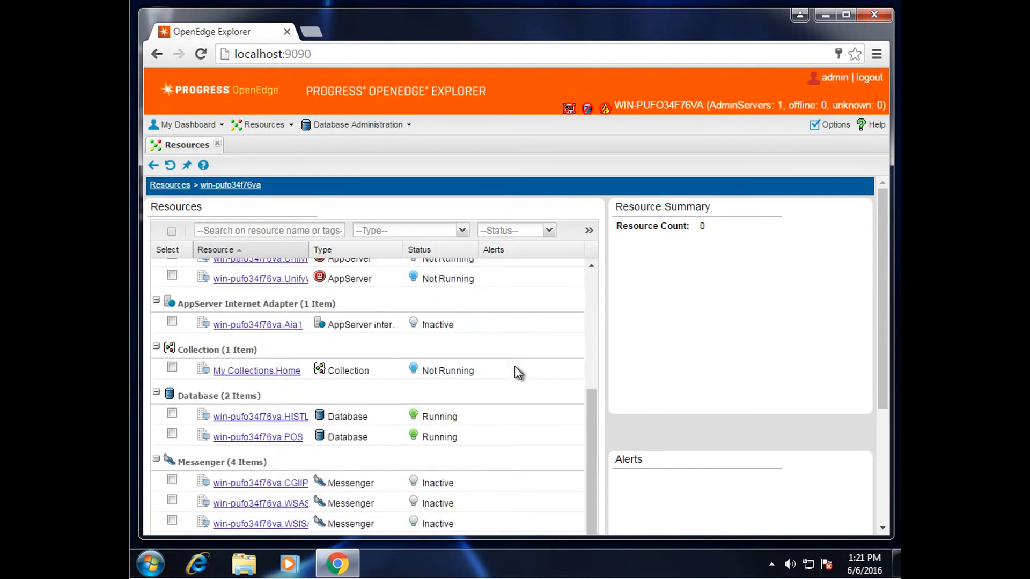
{"action": "scroll", "coordinate": [514, 367], "scroll_direction": "down", "scroll_amount": 3}
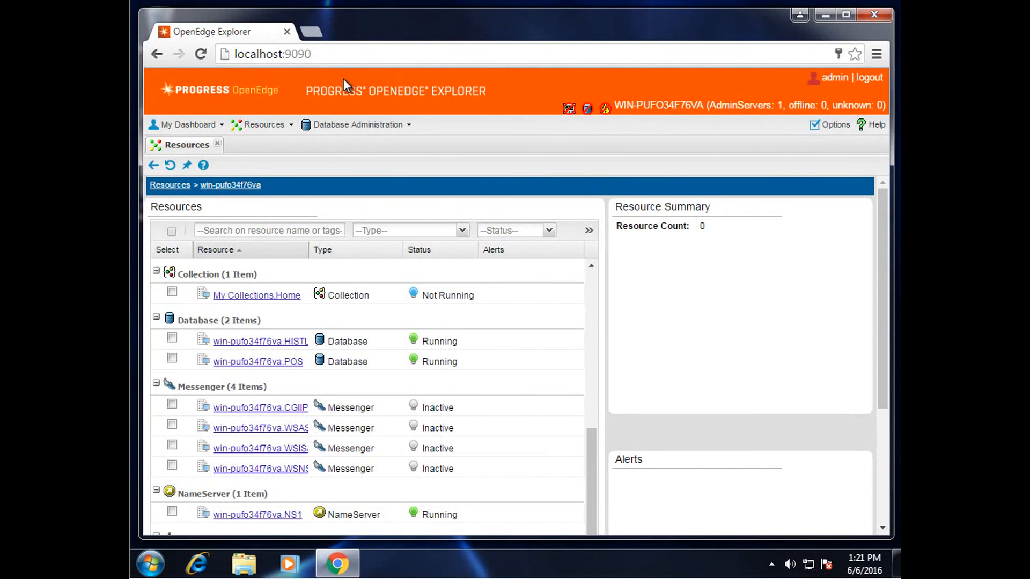
{"action": "left_click", "coordinate": [290, 31]}
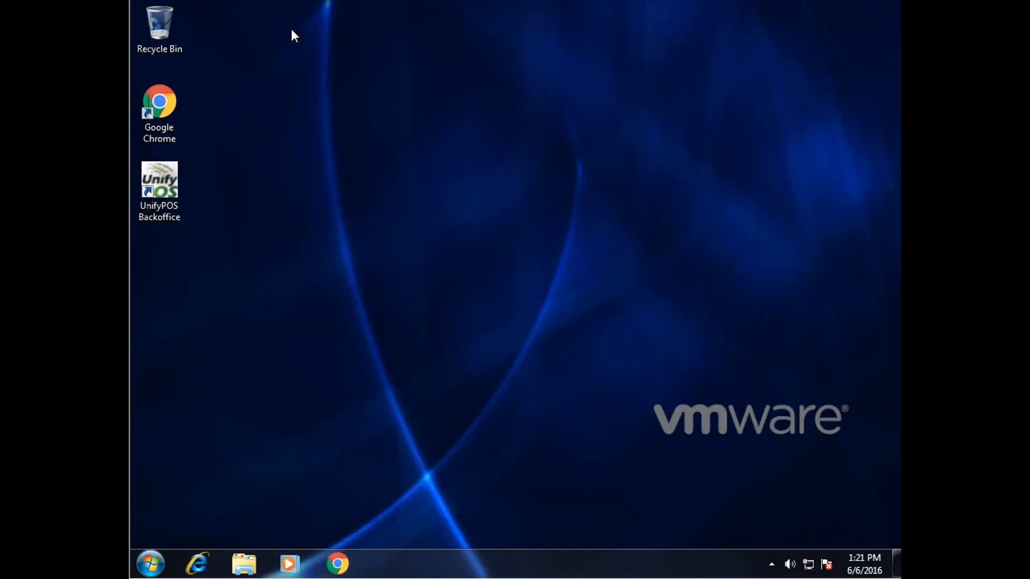